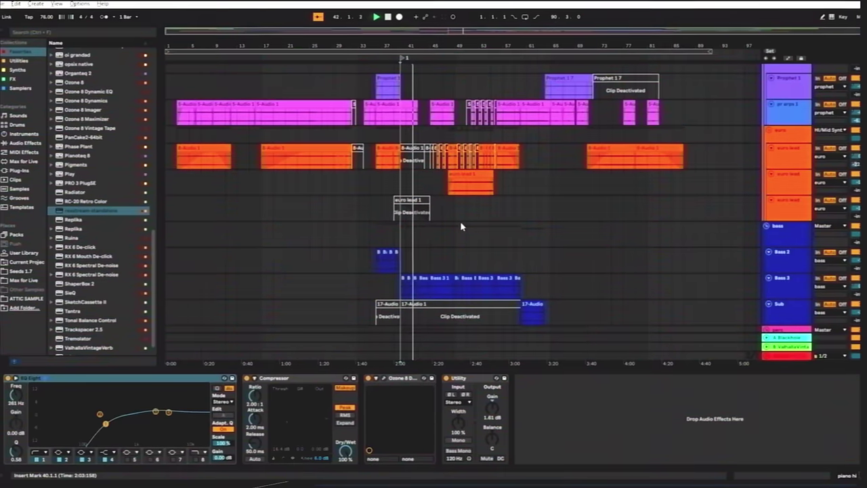
Scroll up through the finished song's arrangement tracks before switching to the 80 BPM sketch.
scroll(502, 234, "up", 1)
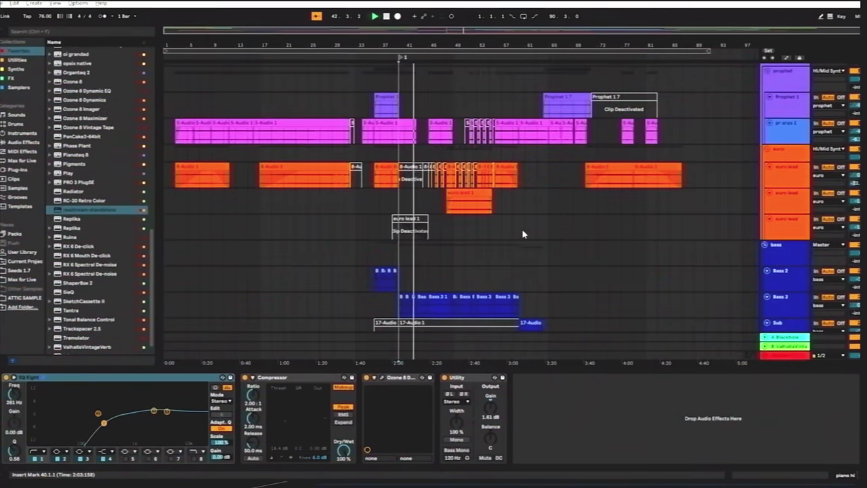
scroll(524, 234, "up", 4)
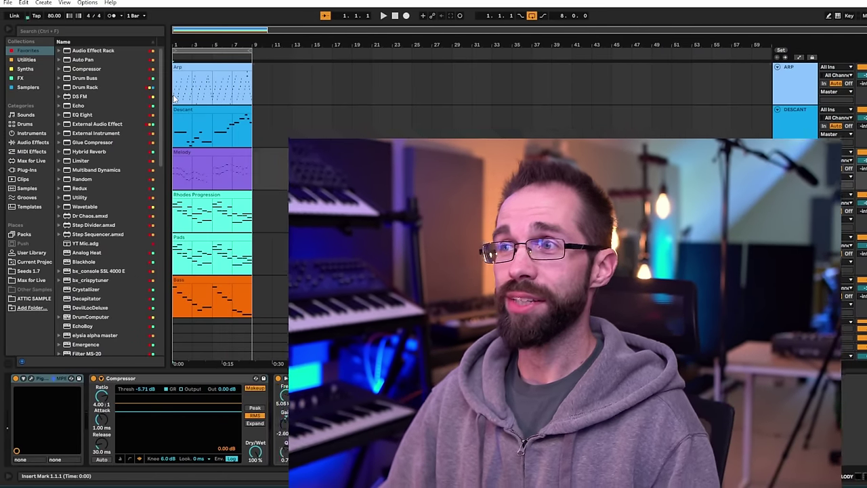
Select the Descant clip and track, then play and stop the six stacked 8-bar loops.
left_click(246, 124)
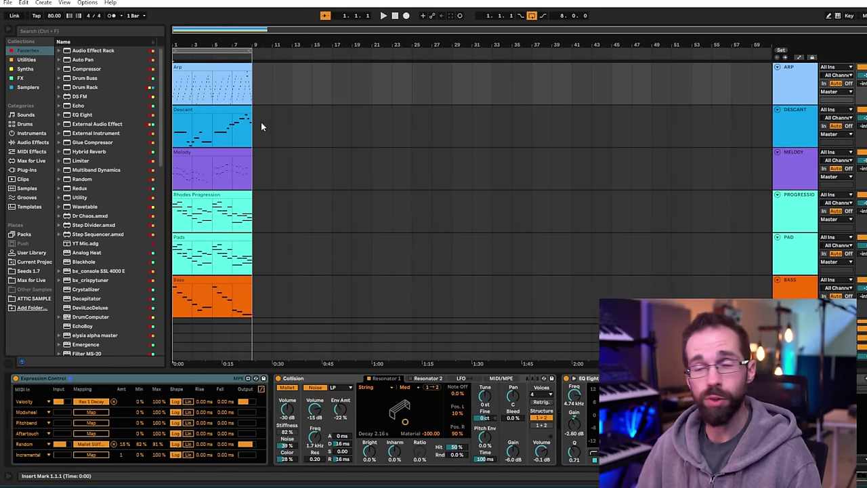
key("space")
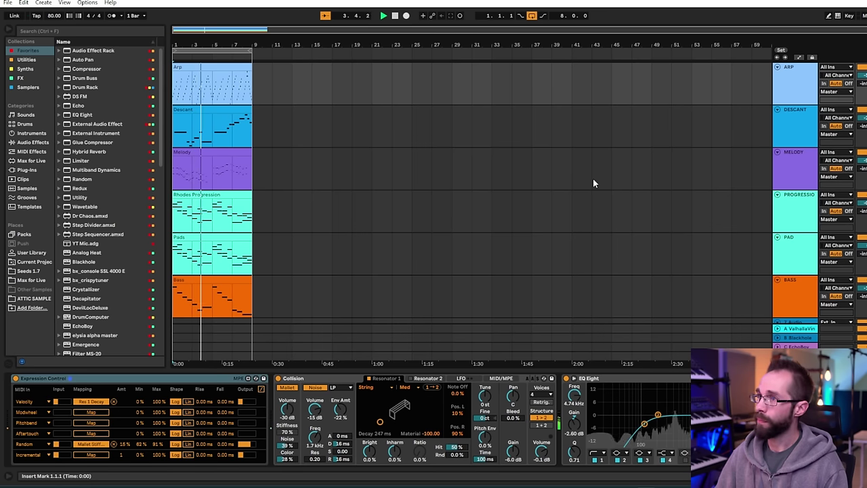
left_click(802, 126)
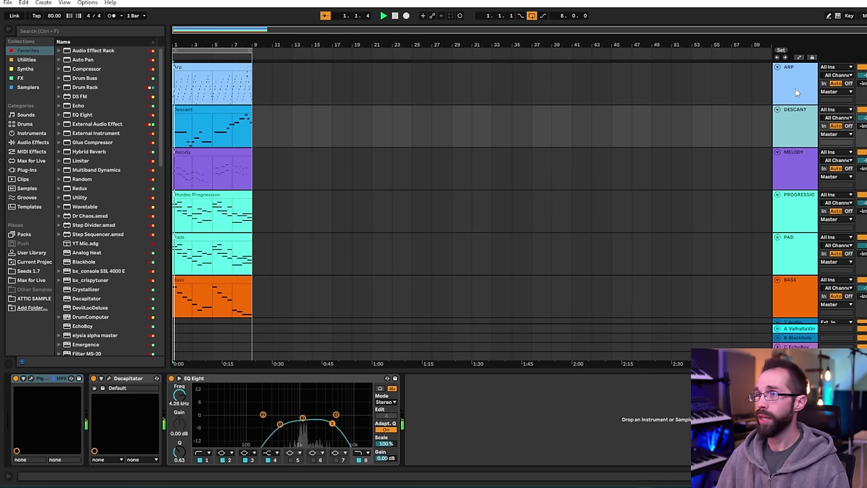
key("space")
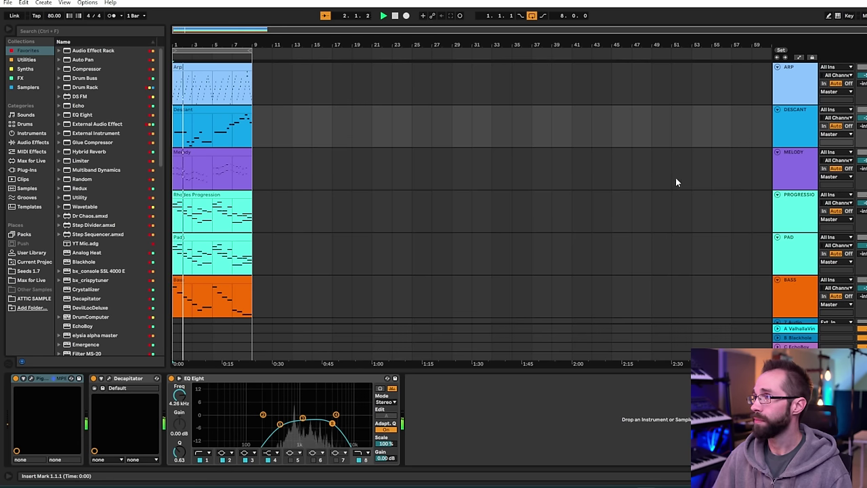
Stop playback and return the sketch to its start.
key("space")
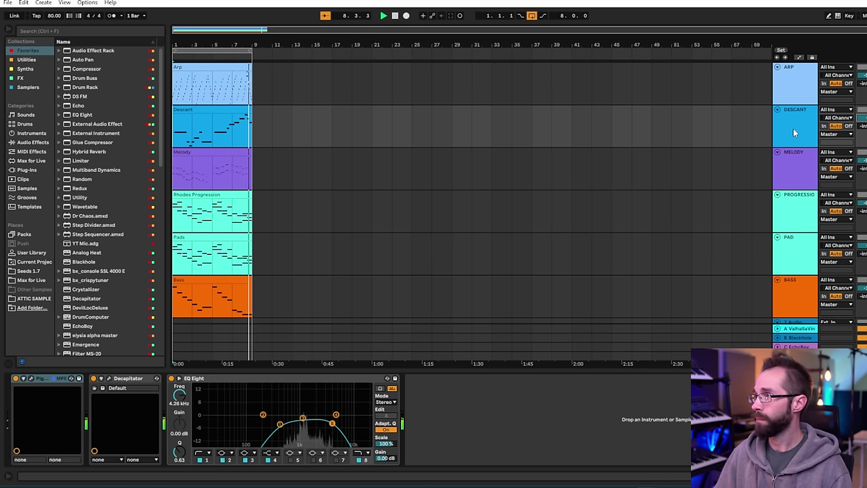
Open the Rhodes Progression clip's notes in a taller note editor.
double_click(211, 214)
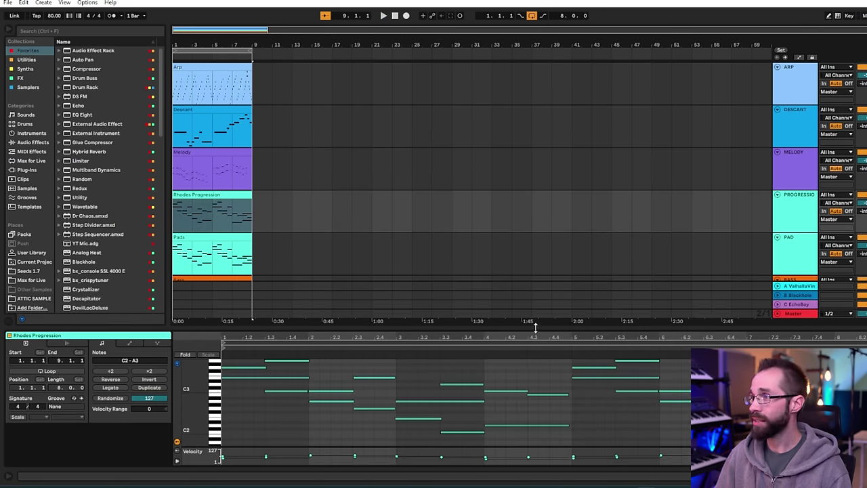
left_click_drag(535, 328, 531, 249)
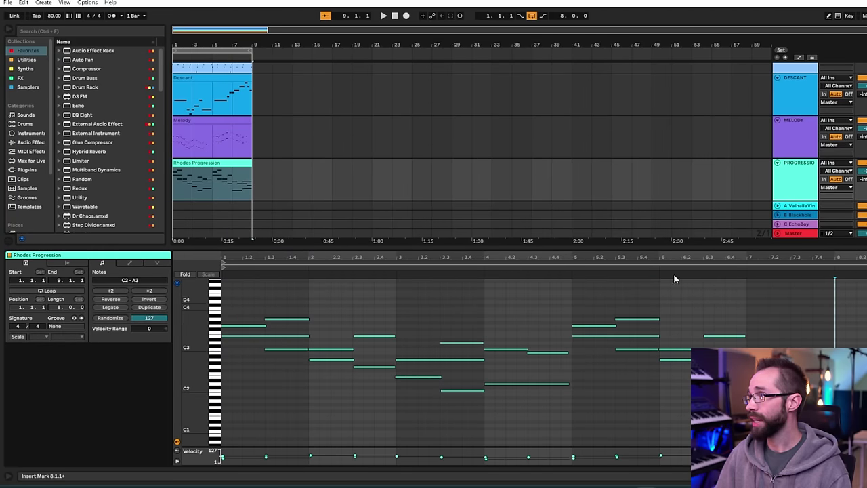
scroll(287, 166, "down", 5)
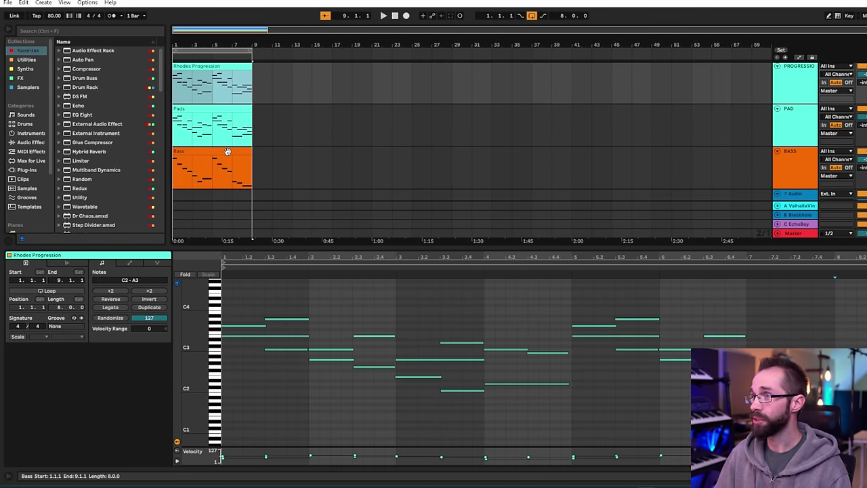
Show the Rhodes, Pads and Bass notes together and play the loops.
left_click(228, 151, "shift")
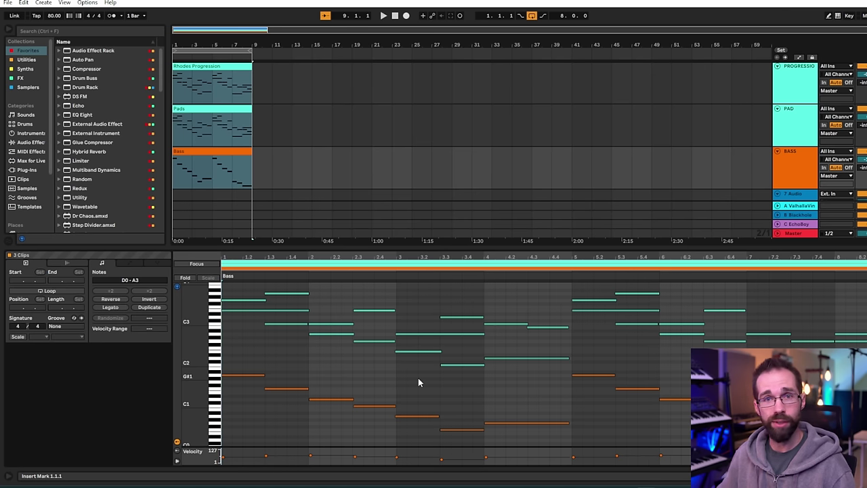
scroll(858, 114, "up", 1)
scroll(858, 114, "down", 1)
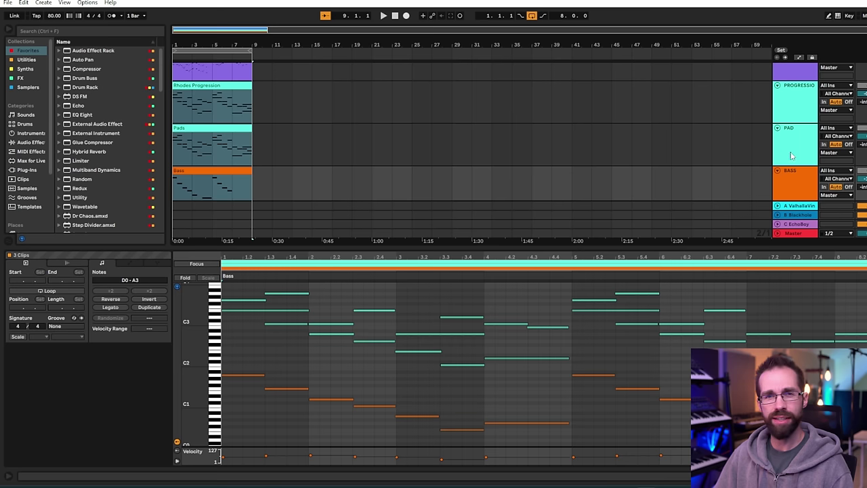
key("space")
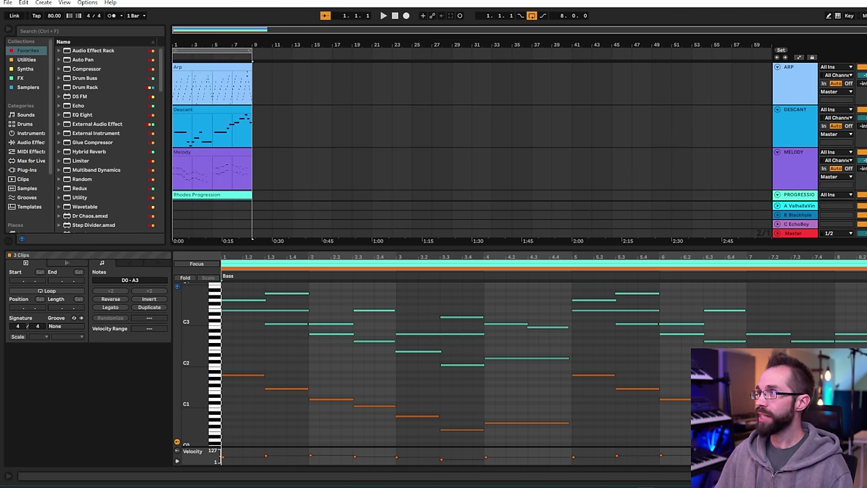
Show the Arp clip's notes and the Arp track's devices, then play the loops.
left_click(178, 94)
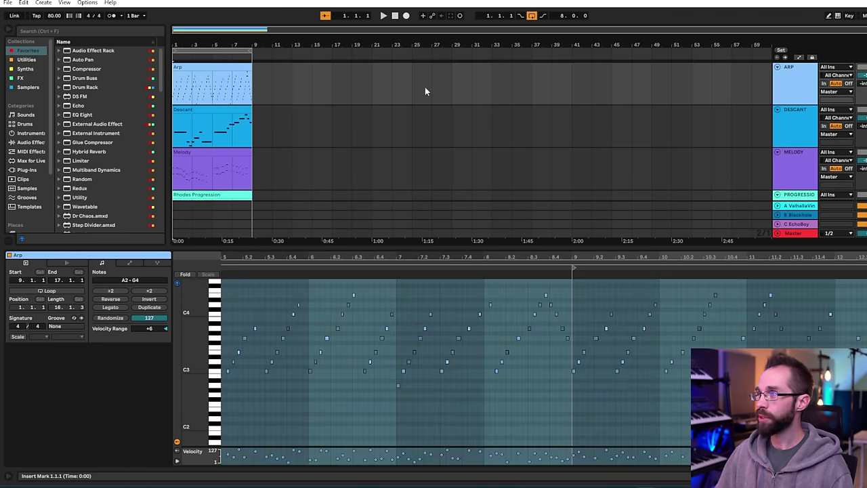
left_click(802, 85)
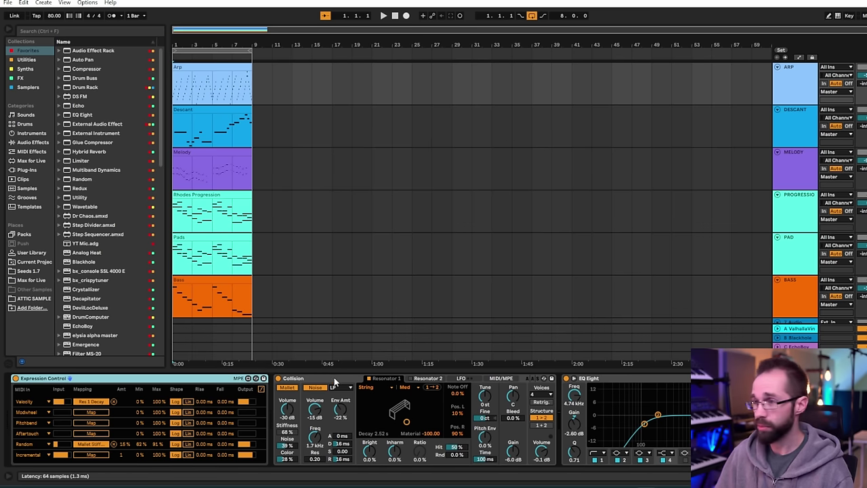
key("space")
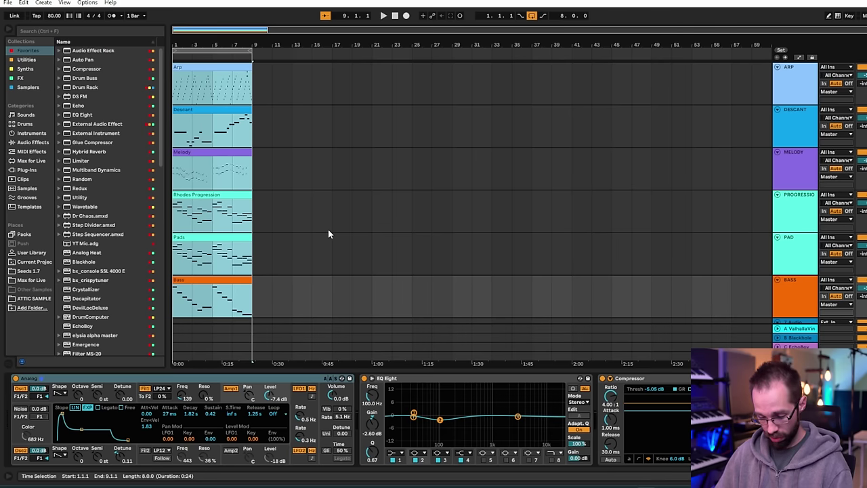
Duplicate the 8-bar block of all six loops with Ctrl+D out to bar 113.
key("ctrl+d")
key("ctrl+d")
key("ctrl+d")
key("ctrl+d")
key("ctrl+d")
key("ctrl+d")
key("ctrl+d")
key("ctrl+d")
key("ctrl+d")
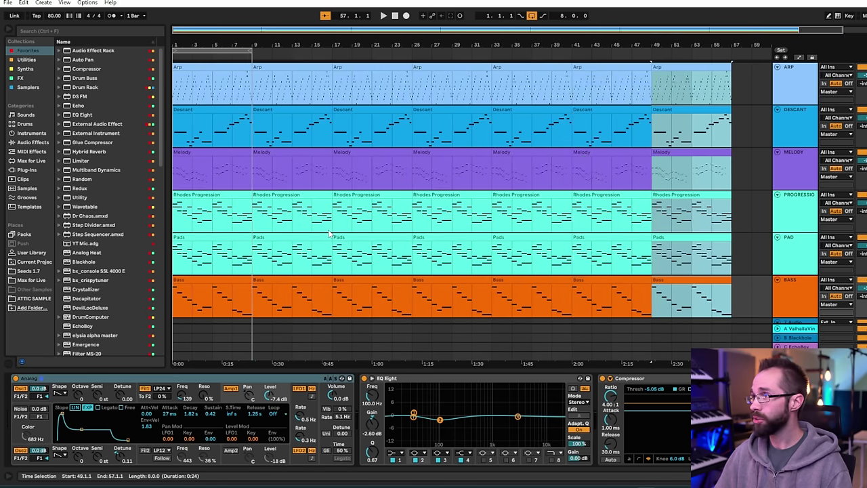
key("ctrl+d")
key("ctrl+d")
key("ctrl+d")
key("ctrl+d")
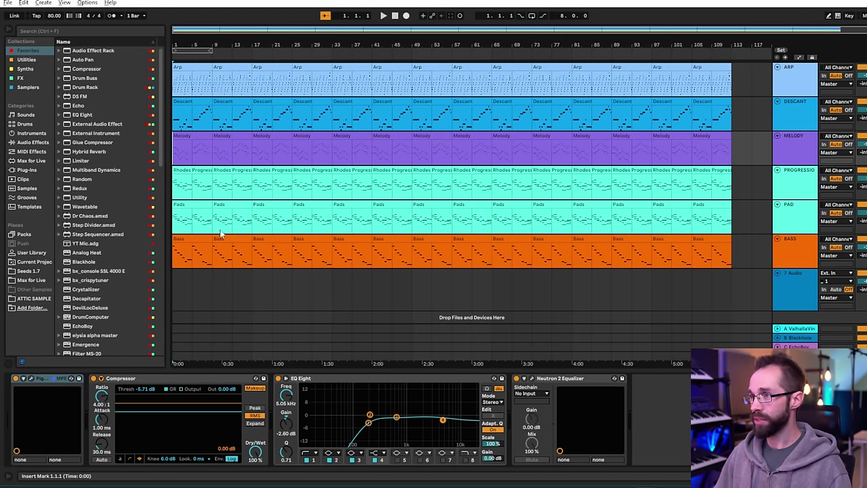
Deactivate five consecutive Bass clips with the 0 key.
left_click(193, 252)
key("0")
key("Right")
key("0")
key("Right")
key("0")
key("Right")
key("0")
key("Right")
key("0")
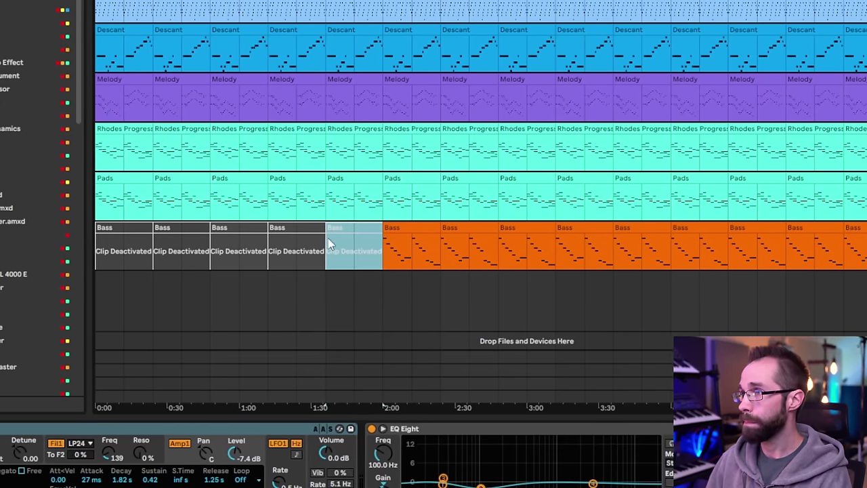
left_click(145, 197)
Deactivate five Pads clips and switch off the Melody clips up to bar 41.
key("0")
key("Right")
key("0")
key("Right")
key("0")
key("Right")
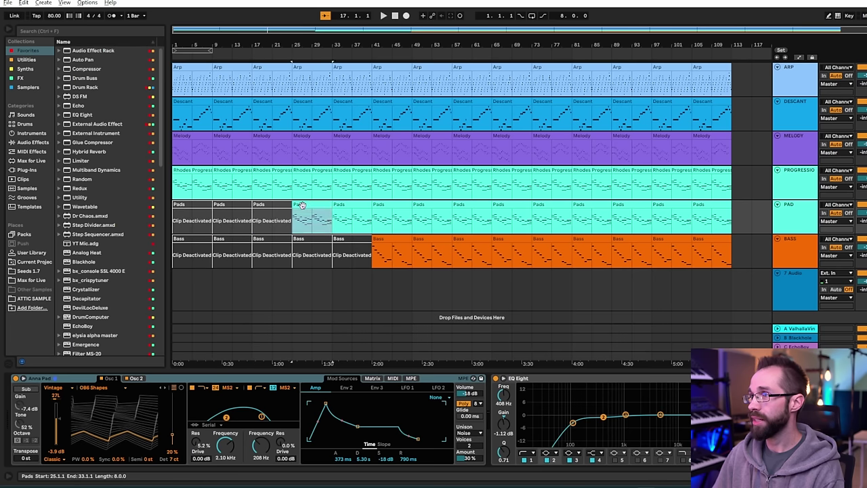
key("0")
key("Right")
key("0")
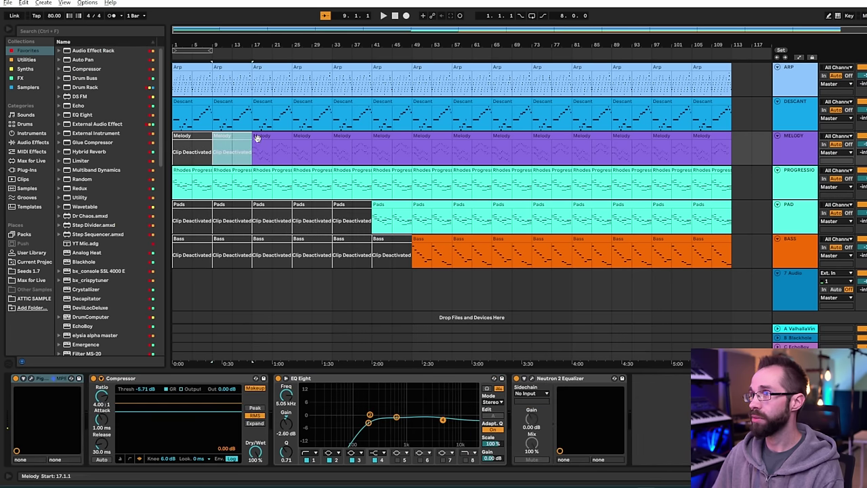
left_click(282, 141)
left_click(286, 137)
left_click(344, 146, "shift")
key("0")
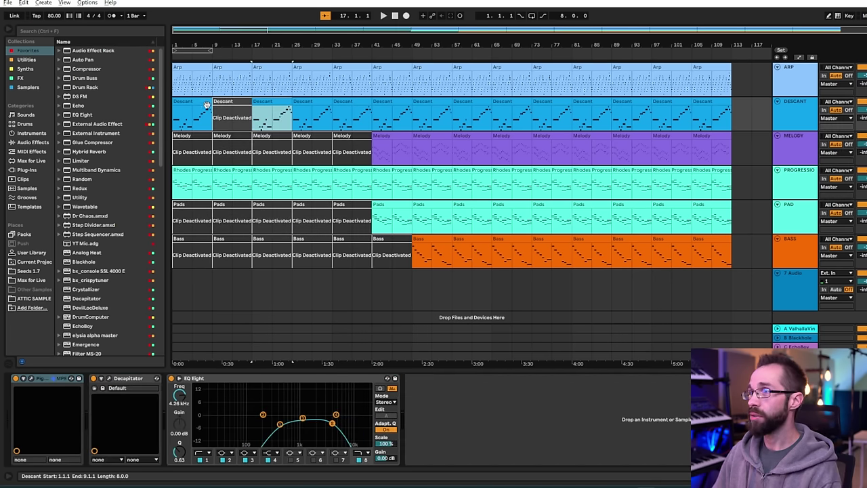
Select Descant, Arp and Melody clips, then select the final section from bar 97.
left_click(212, 106)
left_click(255, 120)
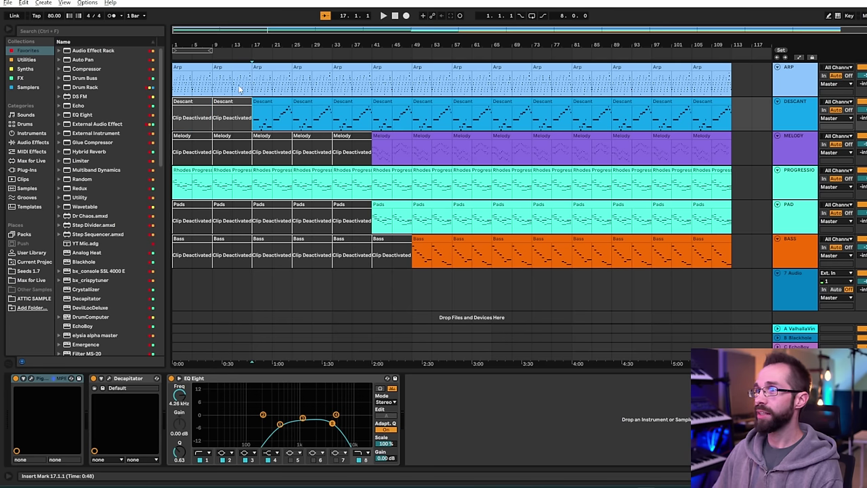
left_click(269, 88)
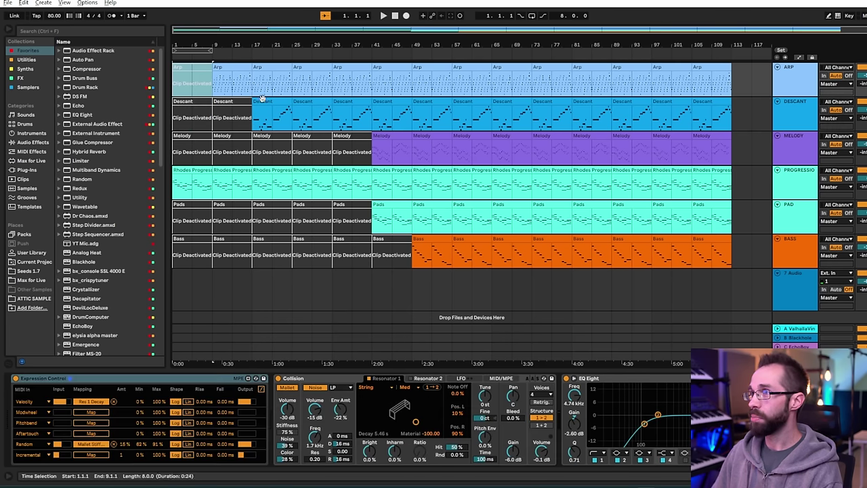
left_click(381, 152)
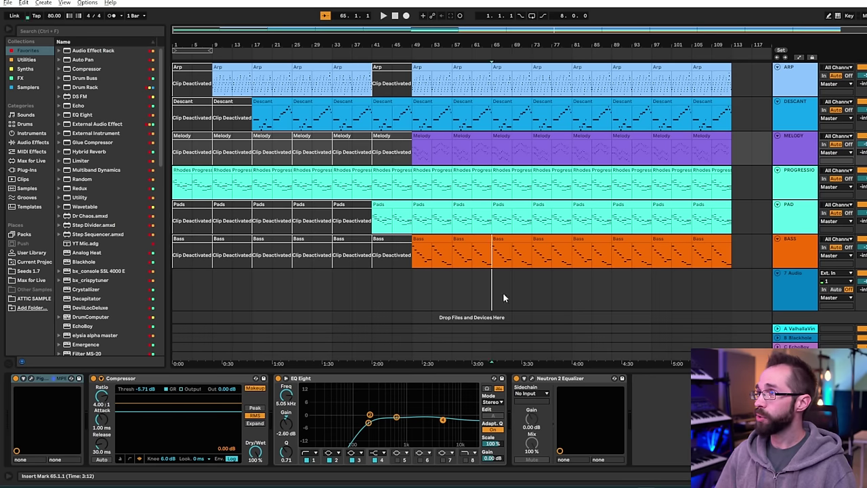
left_click(503, 297)
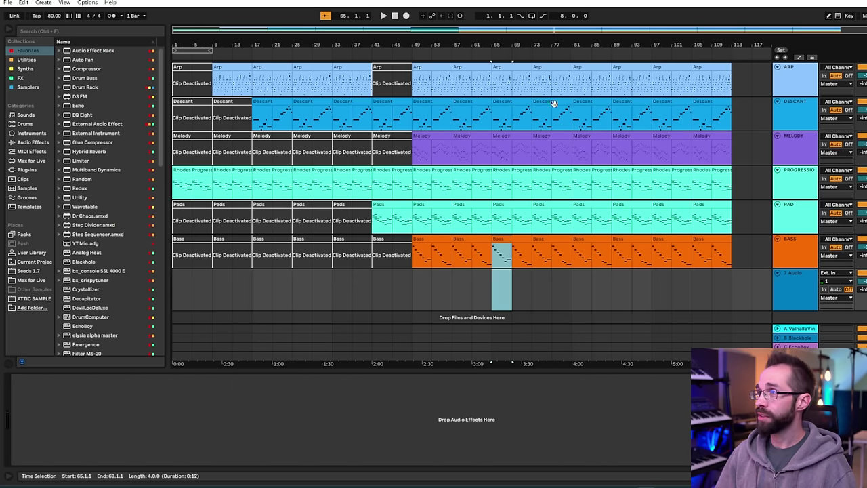
left_click(516, 217)
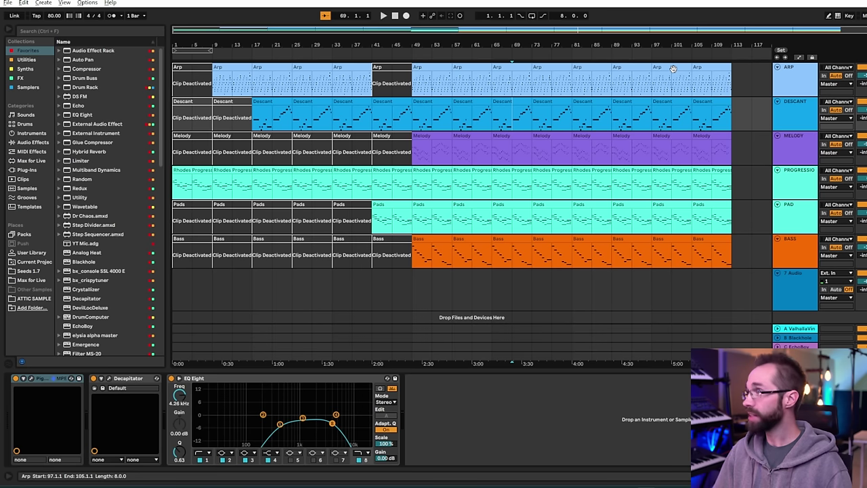
left_click(701, 109, "shift")
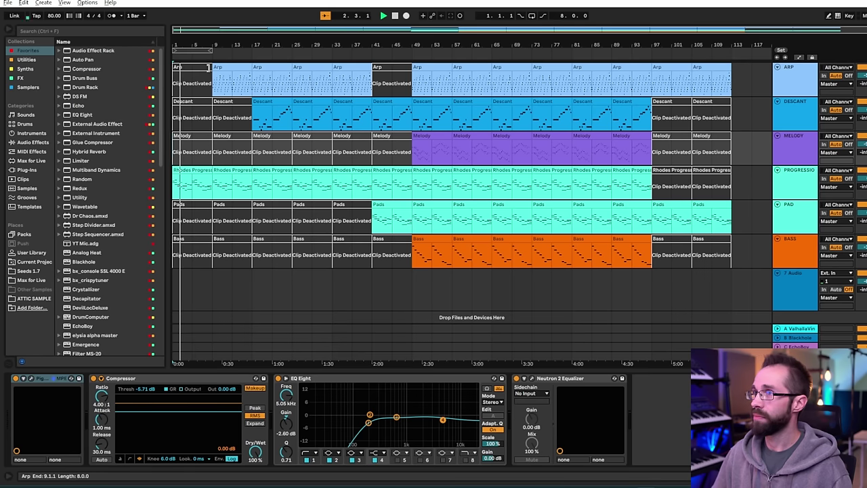
Reactivate the intro's Melody clips at bars 17 and 25 and the Bass clip at bar 33.
left_click(196, 84)
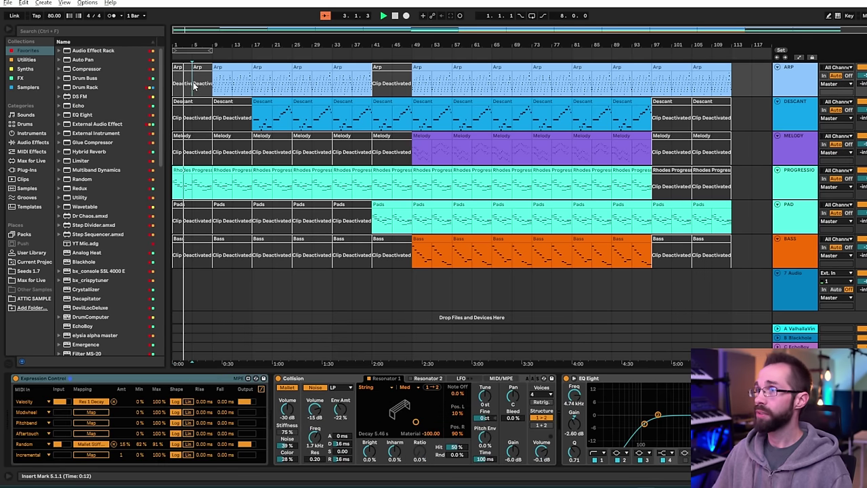
left_click(205, 69)
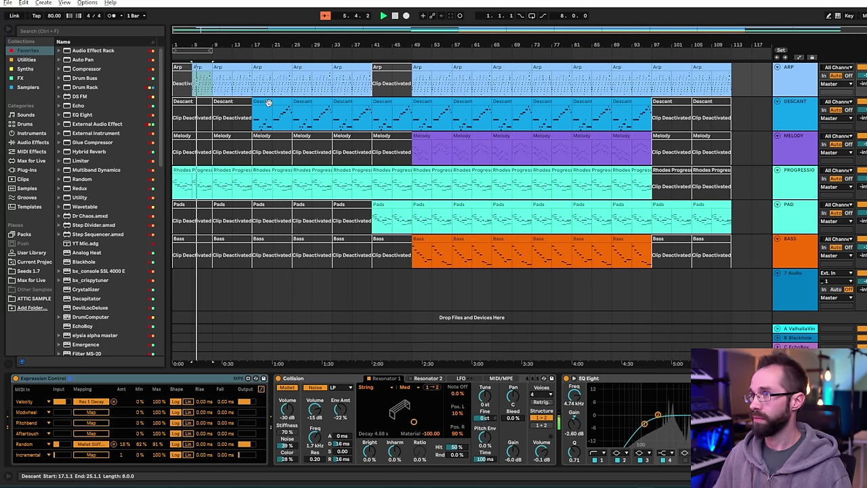
left_click(233, 103)
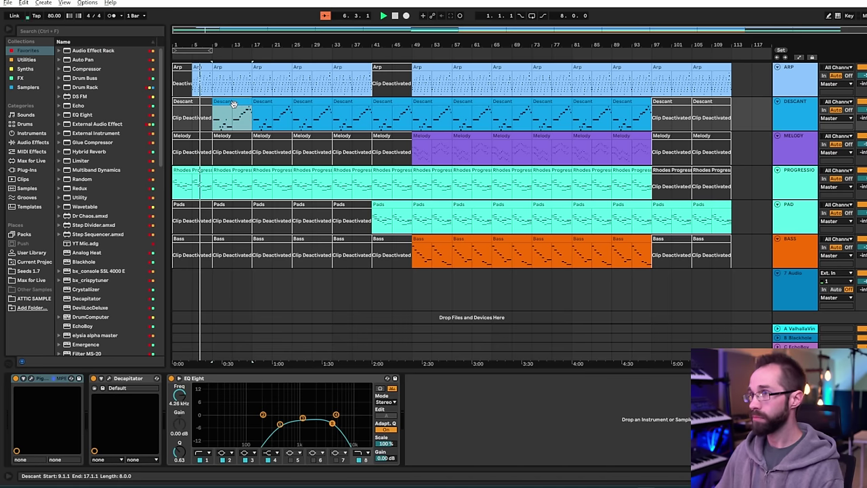
left_click(282, 136)
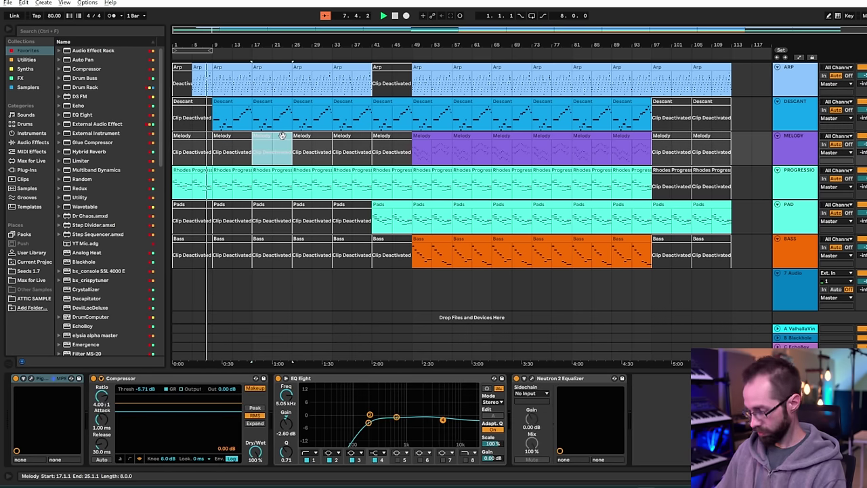
key("0")
left_click(309, 136)
key("0")
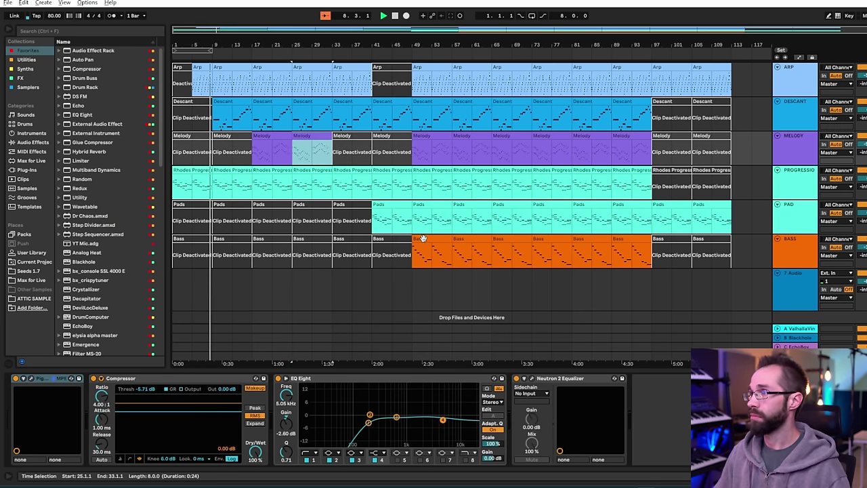
left_click(338, 241)
key("0")
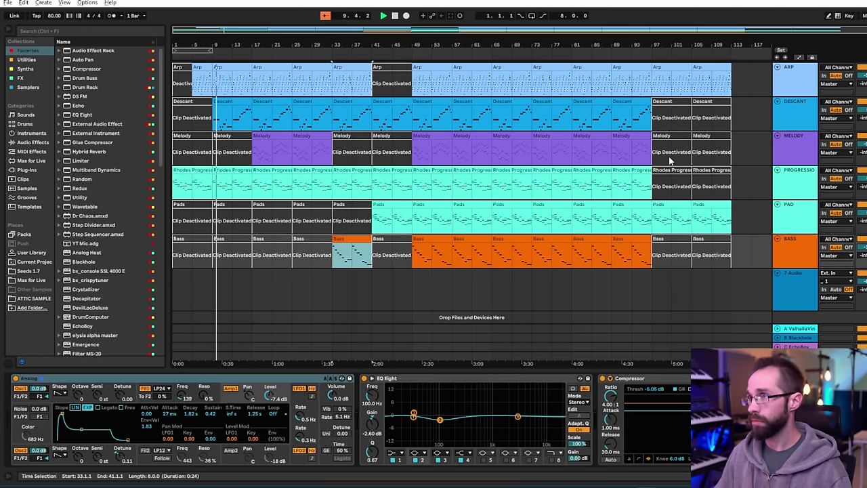
left_click(585, 167)
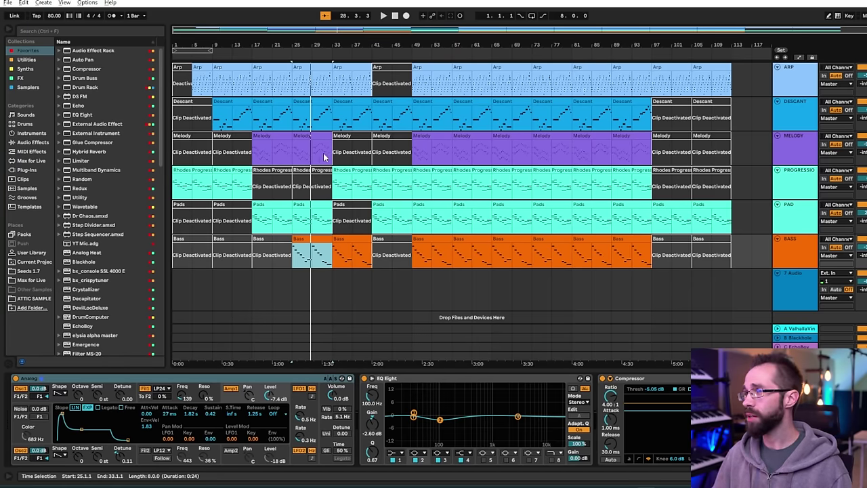
Trim the Melody clip so it begins at bar 18.
scroll(296, 158, "up", 5)
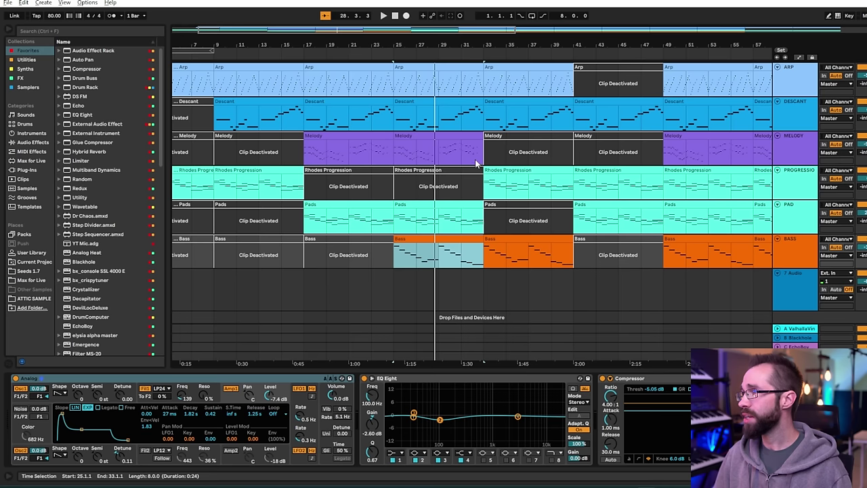
left_click(499, 137)
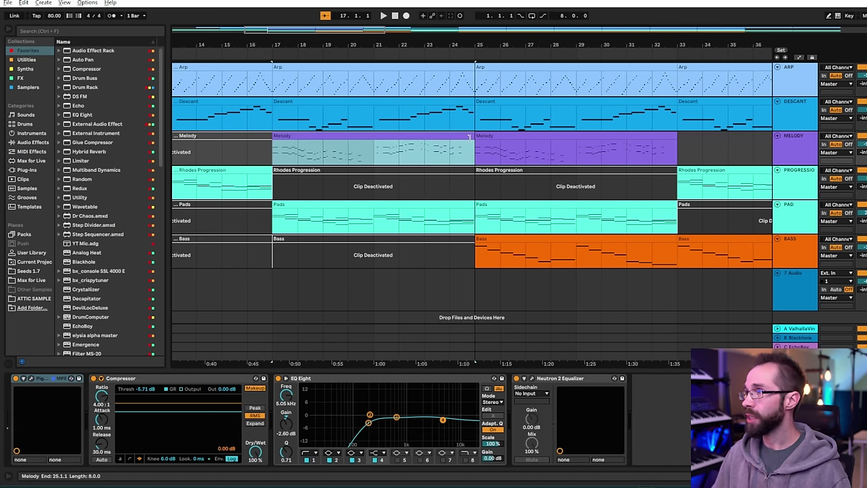
left_click_drag(469, 138, 459, 142)
Play the build-up from bar 17 and zoom out to view bars 1–53.
left_click(274, 154)
key("space")
left_click(476, 178)
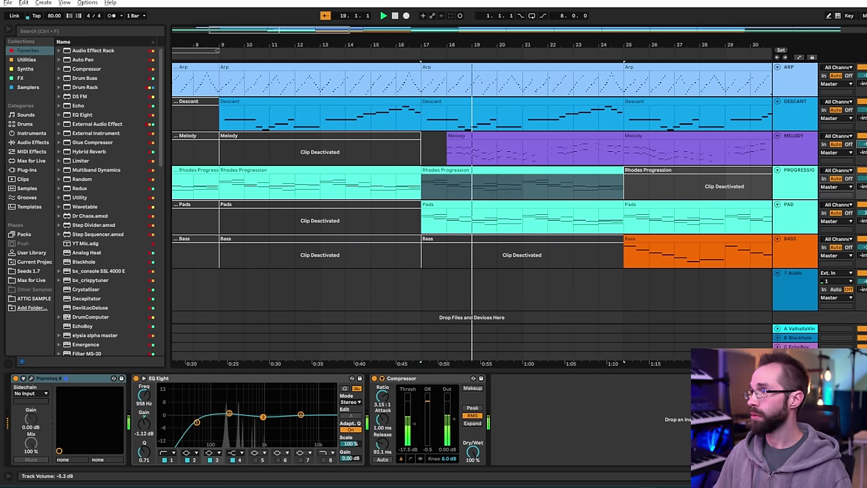
key("minus")
key("plus")
key("plus")
key("plus")
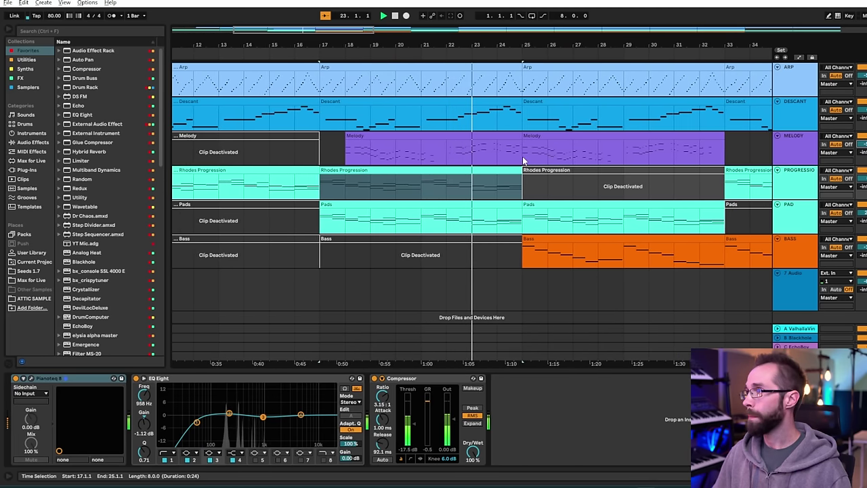
scroll(560, 163, "up", 3)
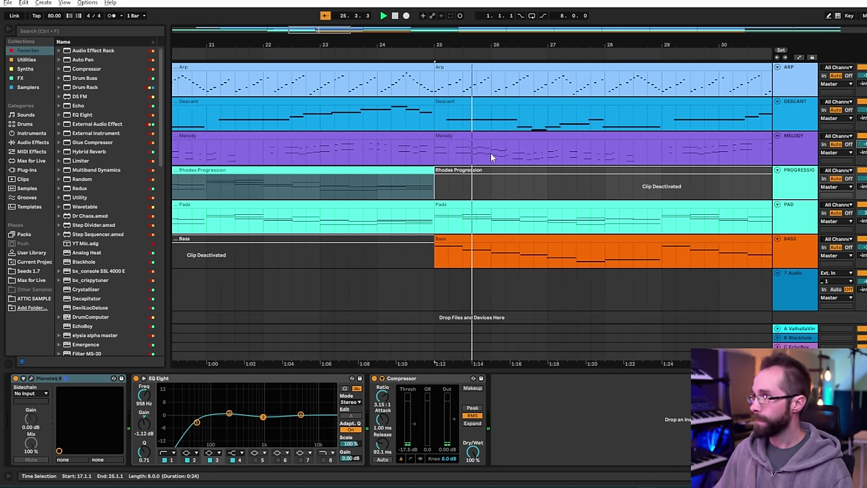
key("minus")
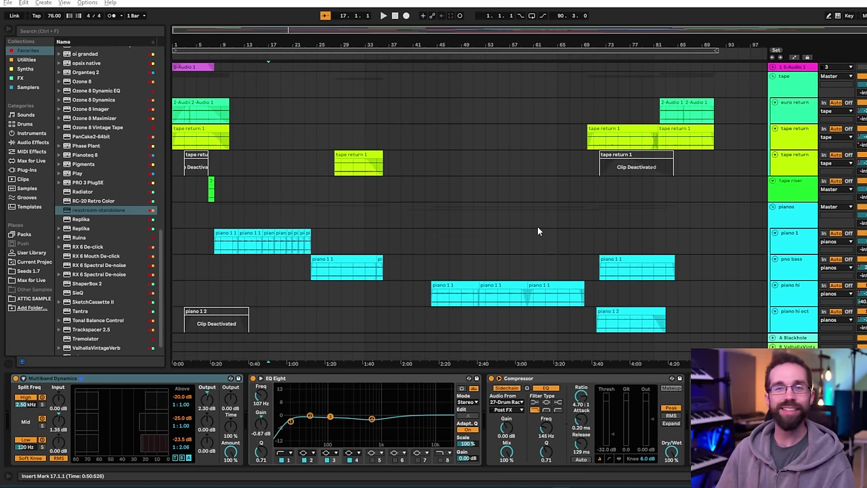
Scroll through the finished 76 BPM song's piano, synth, euro lead and bass tracks.
scroll(534, 227, "down", 10)
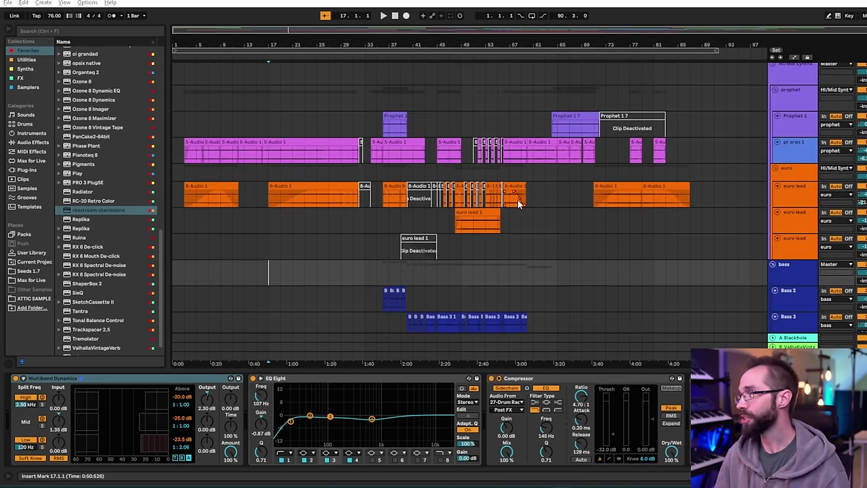
scroll(519, 201, "down", 6)
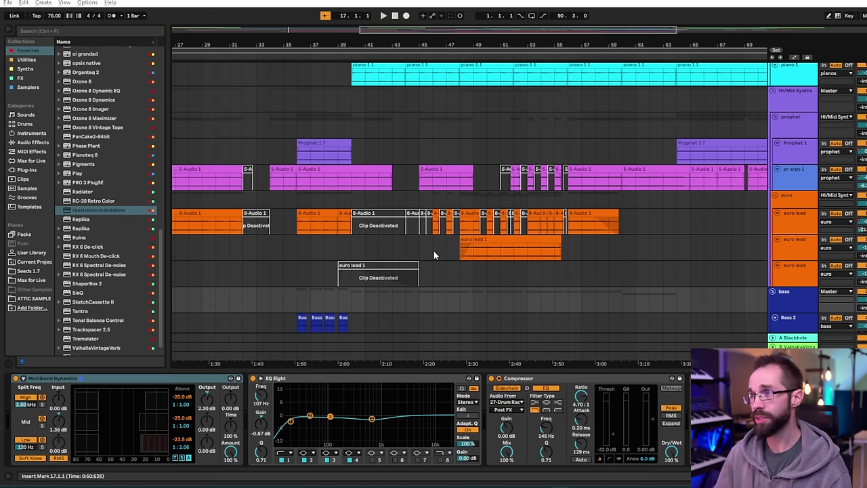
scroll(434, 251, "down", 2)
scroll(434, 253, "up", 3)
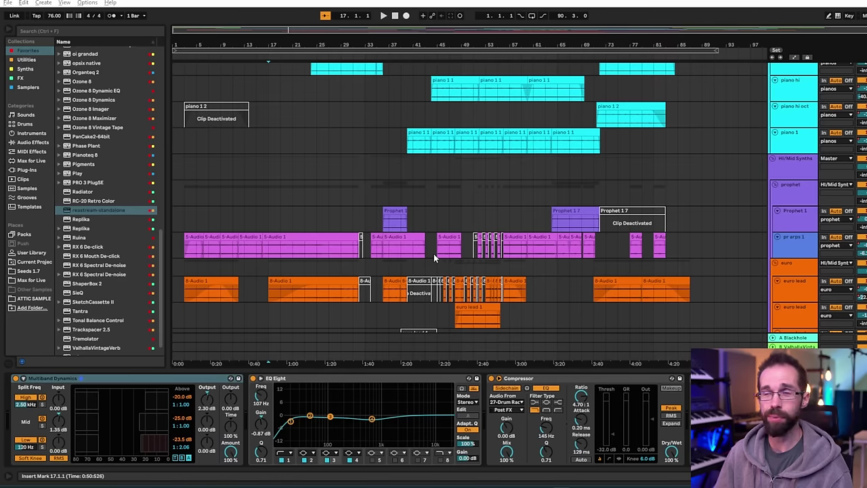
scroll(434, 253, "up", 4)
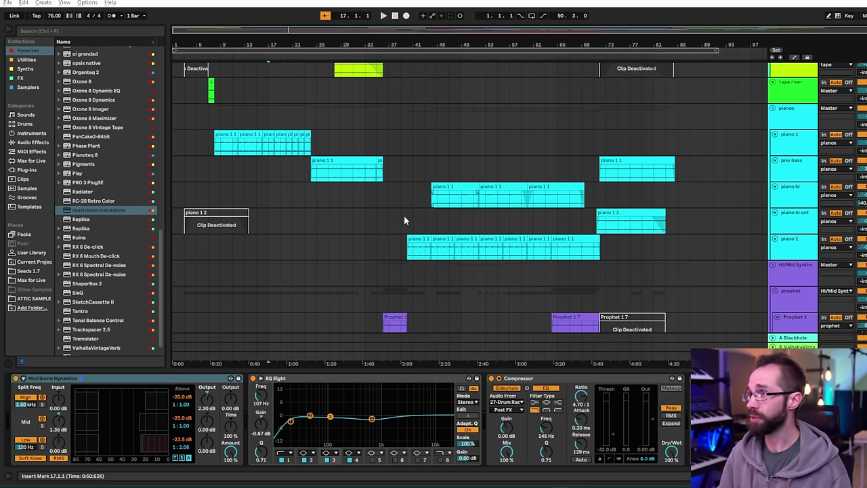
left_click(410, 200)
scroll(471, 182, "down", 10)
scroll(475, 200, "up", 4)
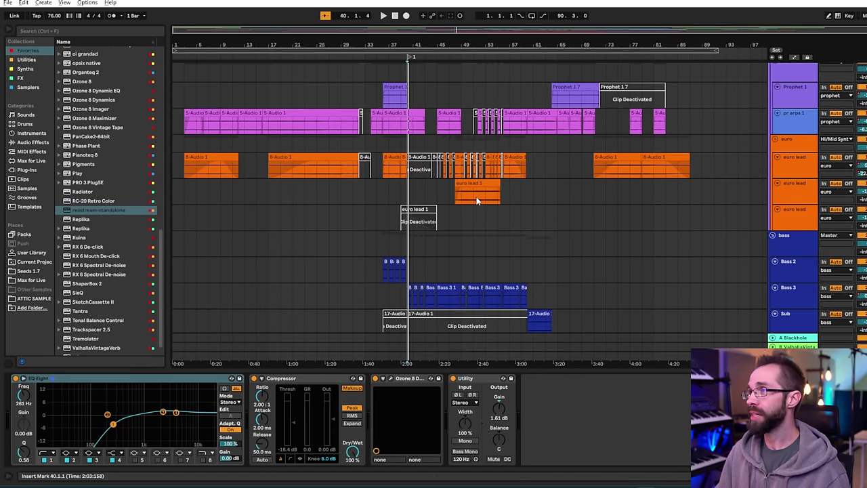
key("space")
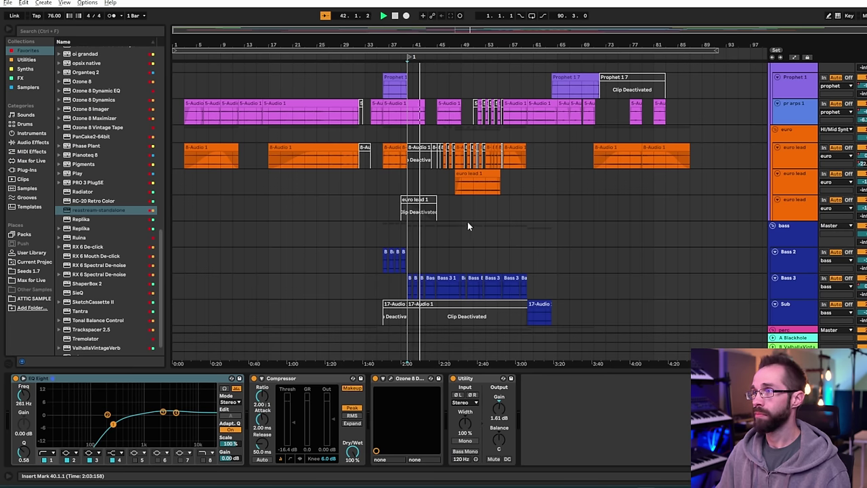
scroll(522, 233, "up", 1)
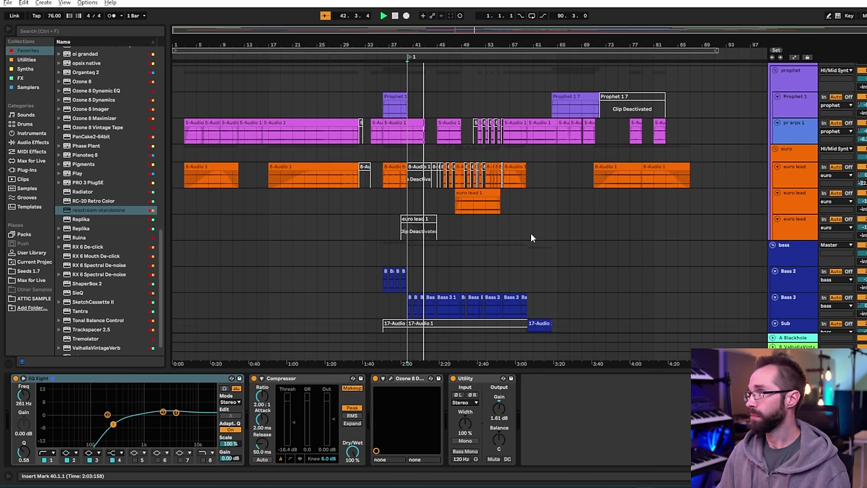
scroll(531, 233, "up", 4)
scroll(532, 233, "up", 5)
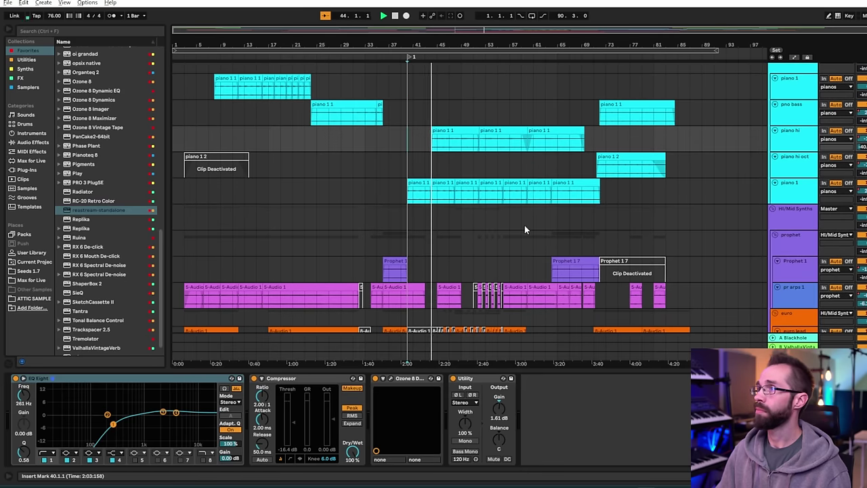
scroll(525, 225, "down", 2)
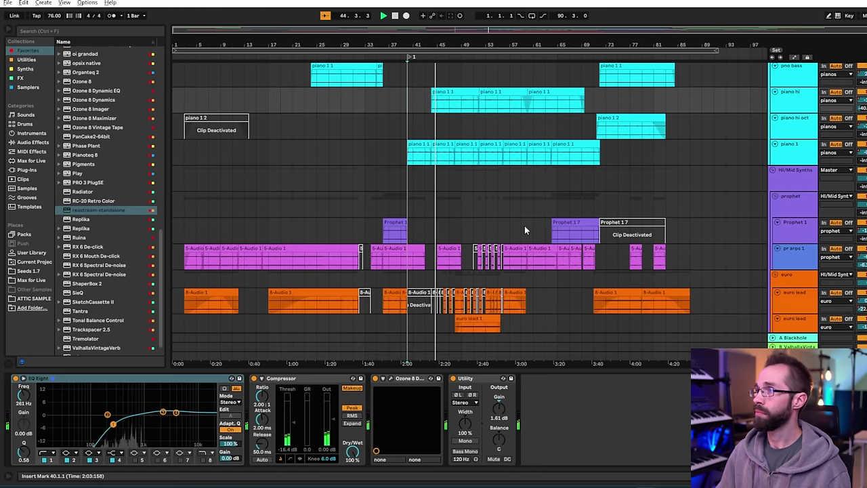
scroll(525, 219, "down", 1)
scroll(525, 219, "down", 2)
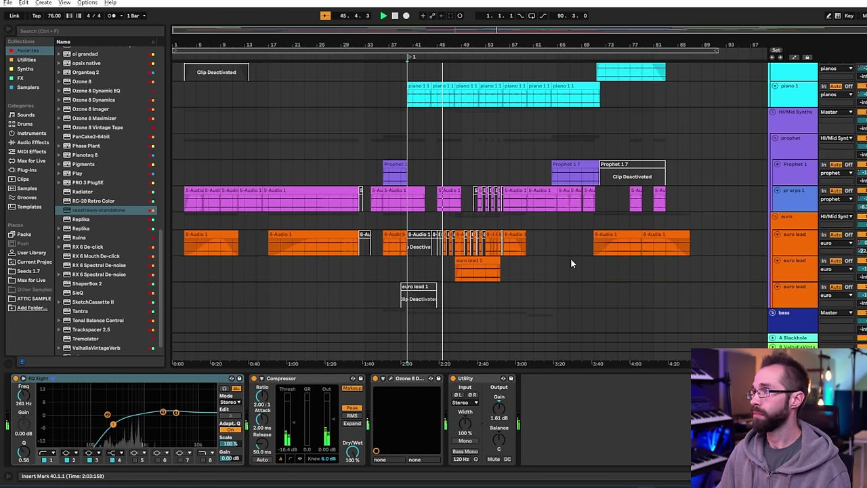
mouse_move(676, 248)
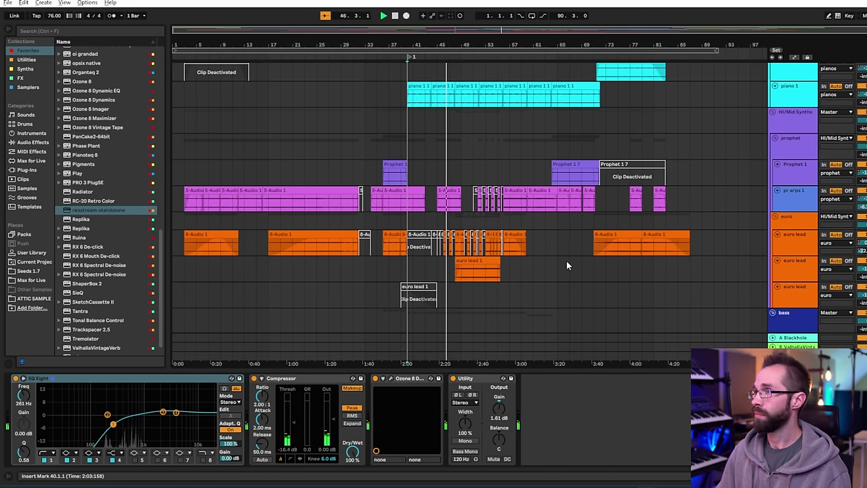
Stop playback, replay the 76 BPM song from 1.1.1 and scroll through every track's clips.
key("space")
scroll(214, 125, "up", 1)
scroll(214, 127, "up", 12)
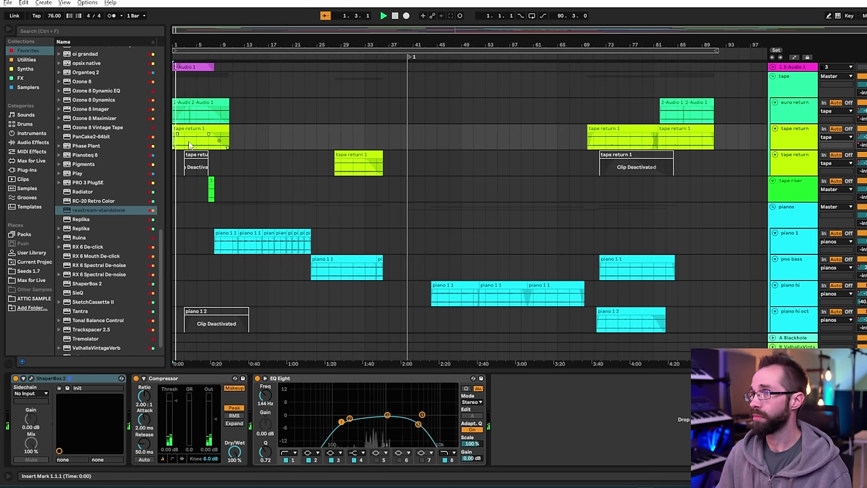
scroll(262, 164, "down", 10)
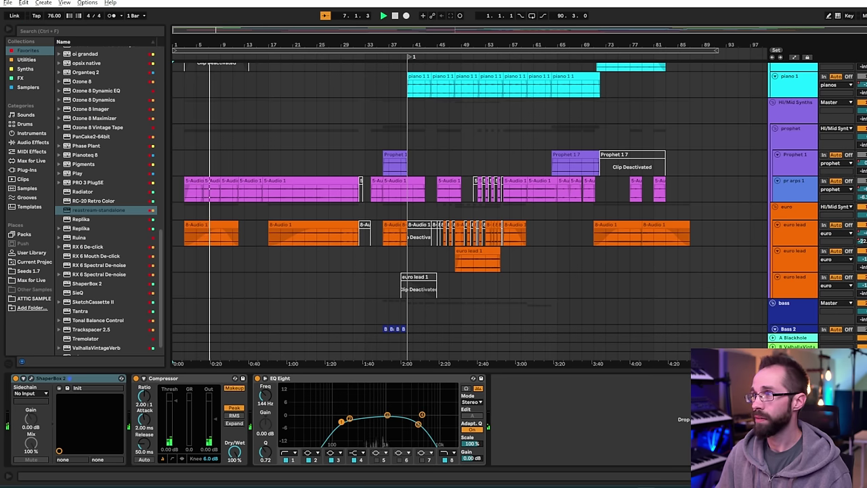
scroll(736, 207, "up", 6)
scroll(736, 207, "down", 3)
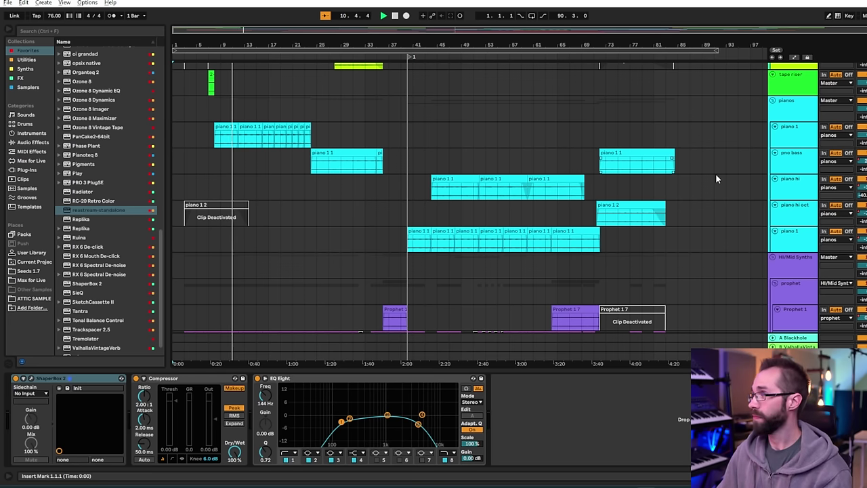
scroll(716, 179, "down", 5)
scroll(721, 179, "down", 3)
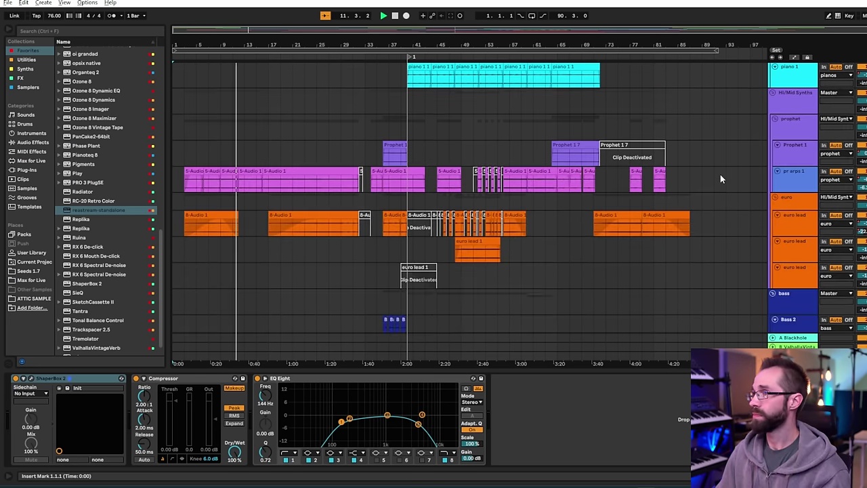
scroll(720, 178, "down", 2)
scroll(720, 178, "up", 4)
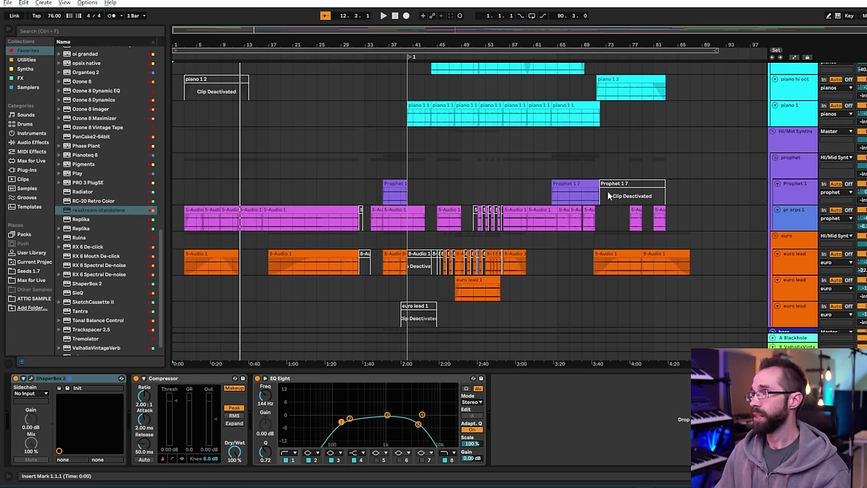
Play from the Prophet 1 7 clip at bar 65 while scrolling through the tracks.
left_click(555, 197)
key("space")
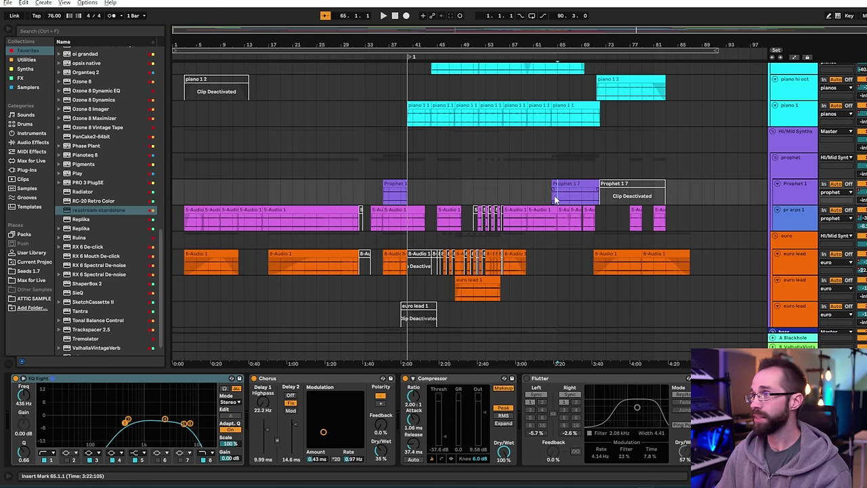
key("space")
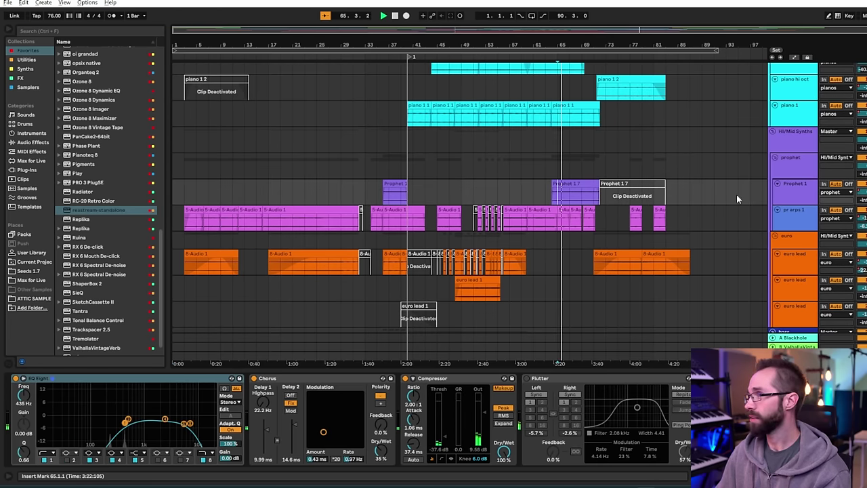
scroll(737, 194, "down", 3)
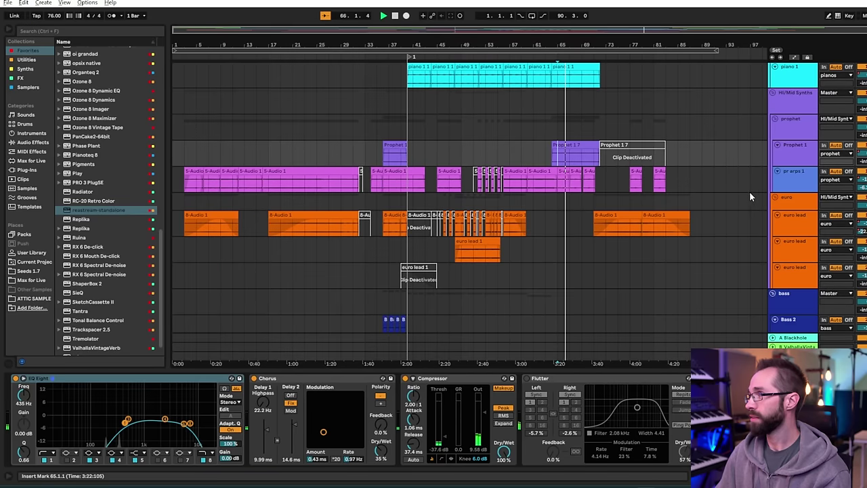
scroll(732, 183, "up", 3)
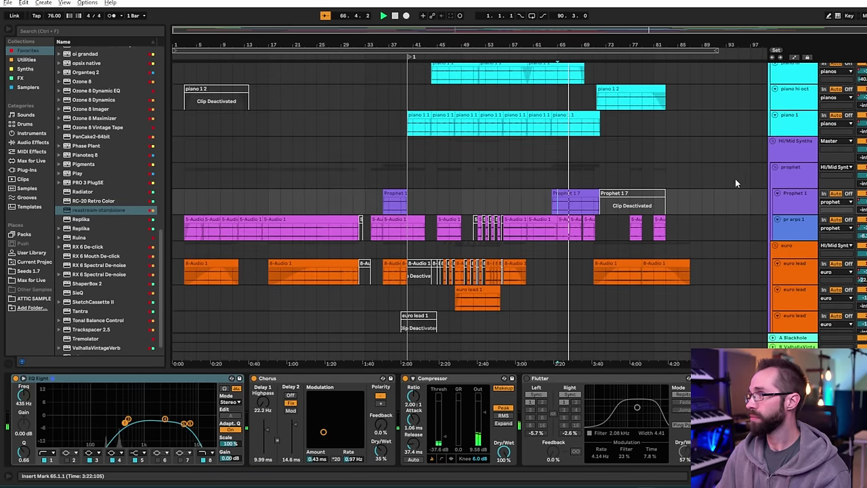
scroll(731, 181, "up", 5)
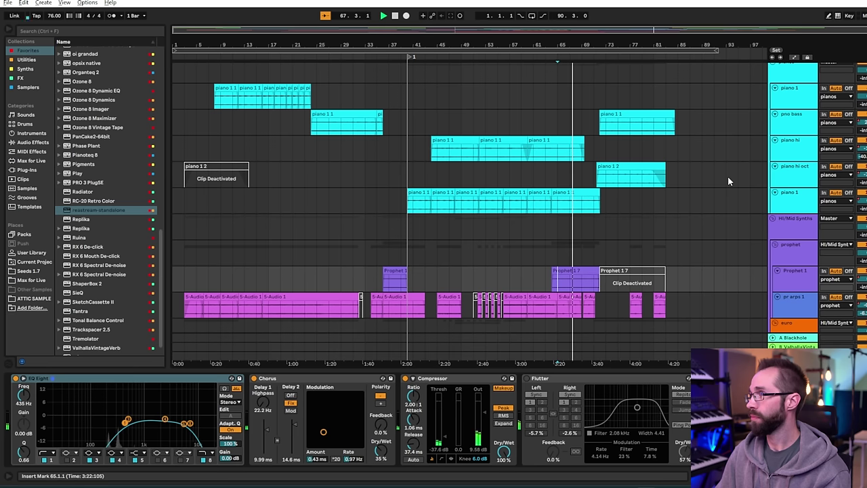
scroll(729, 182, "down", 5)
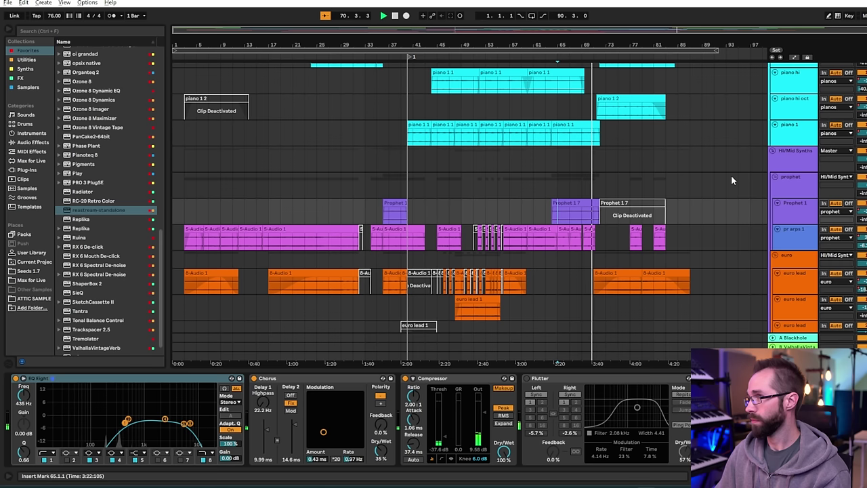
scroll(730, 179, "up", 2)
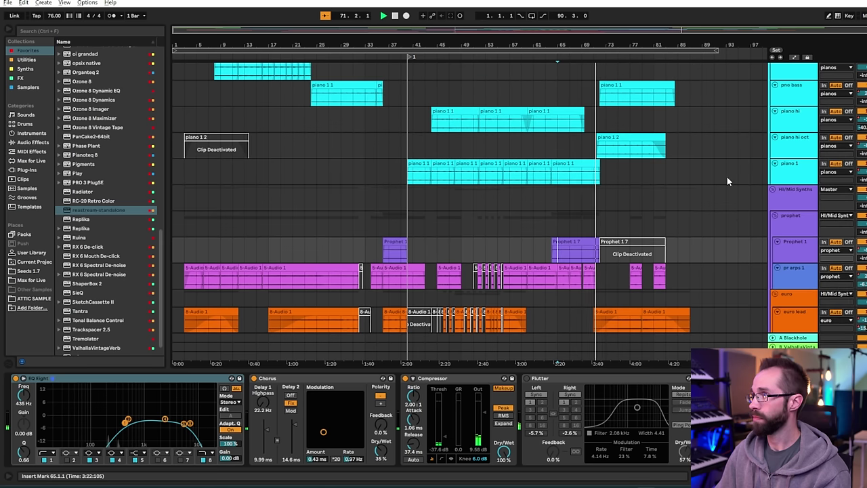
scroll(727, 180, "down", 5)
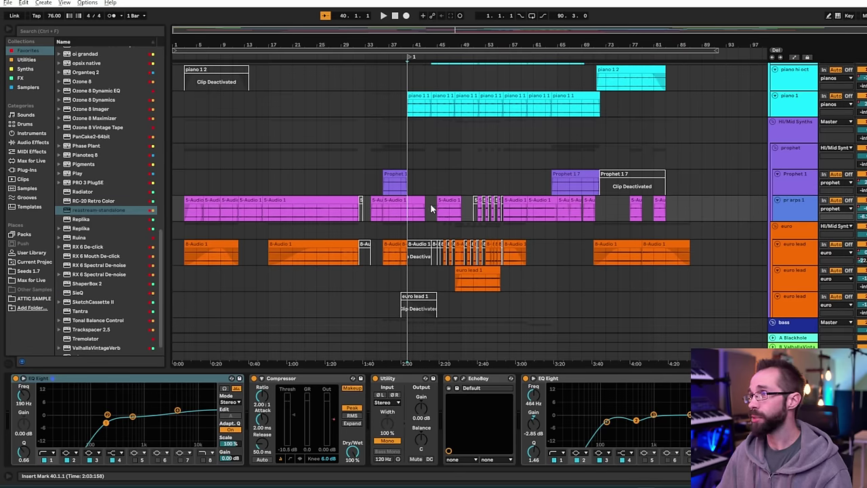
scroll(431, 216, "up", 3)
Select the euro lead clip and unfold the dfam group to show its tracks.
scroll(432, 215, "right", 3)
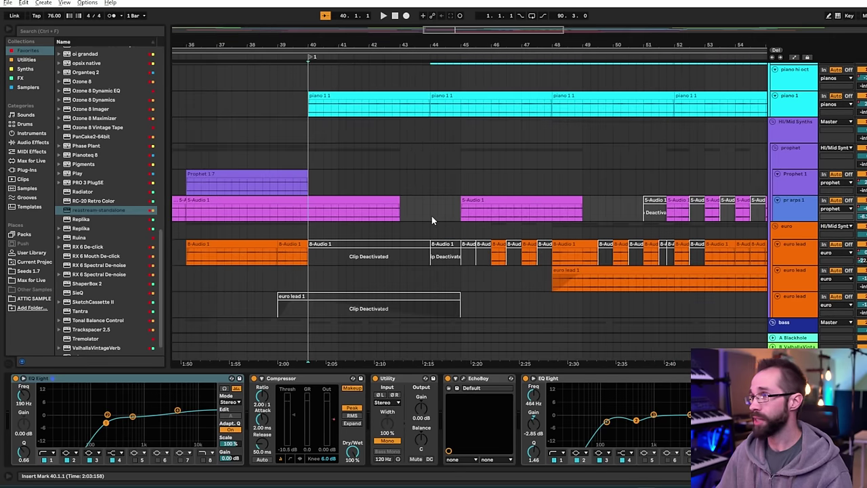
scroll(432, 216, "left", 2)
left_click(404, 305)
Activate both 6-Audio 1 clips on the dfam tracks with 0, then play to hear them.
scroll(529, 199, "down", 10)
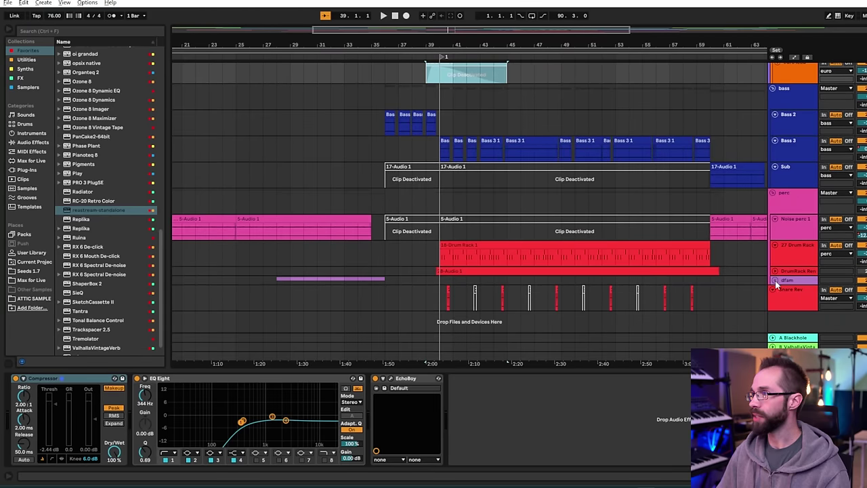
left_click(776, 280)
scroll(571, 269, "down", 3)
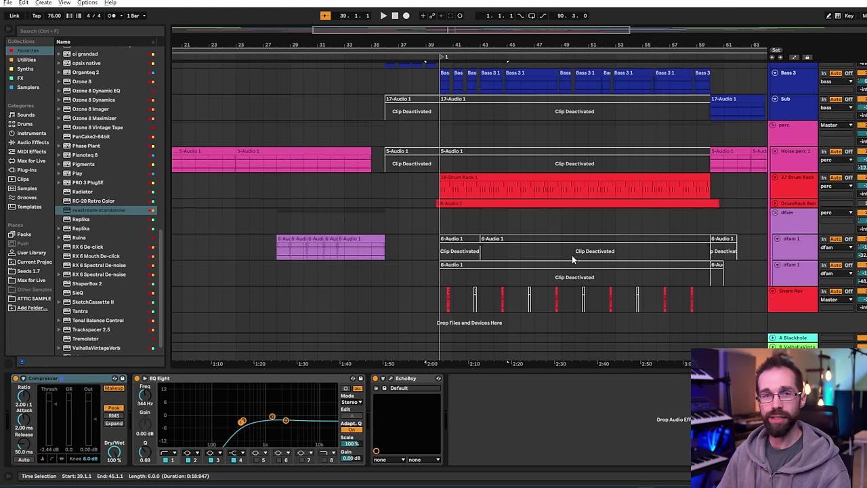
left_click(505, 241)
left_click(524, 263)
left_click(522, 267, "shift")
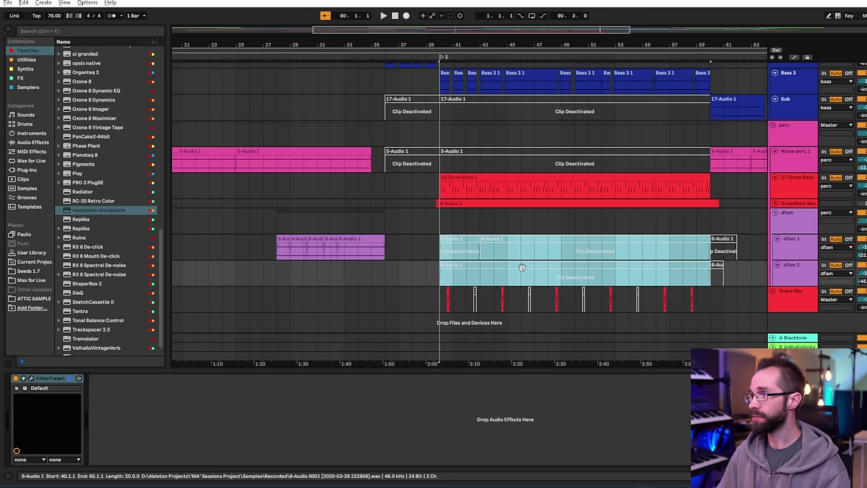
key("0")
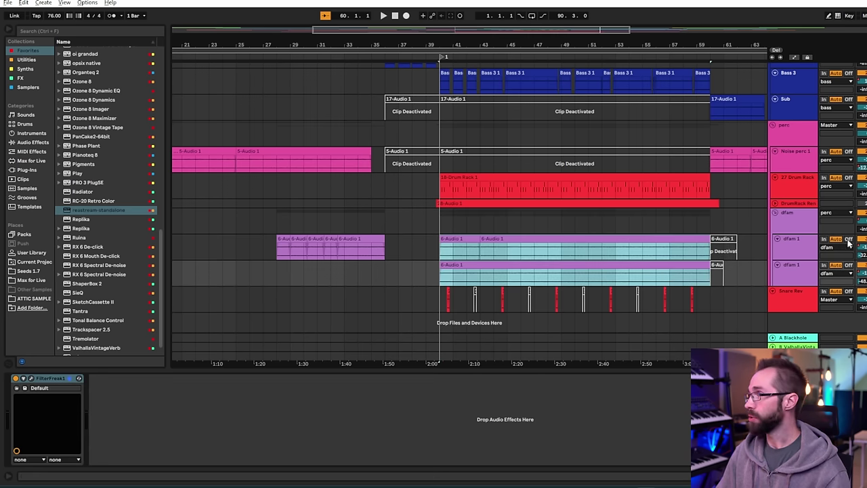
left_click(469, 256)
key("space")
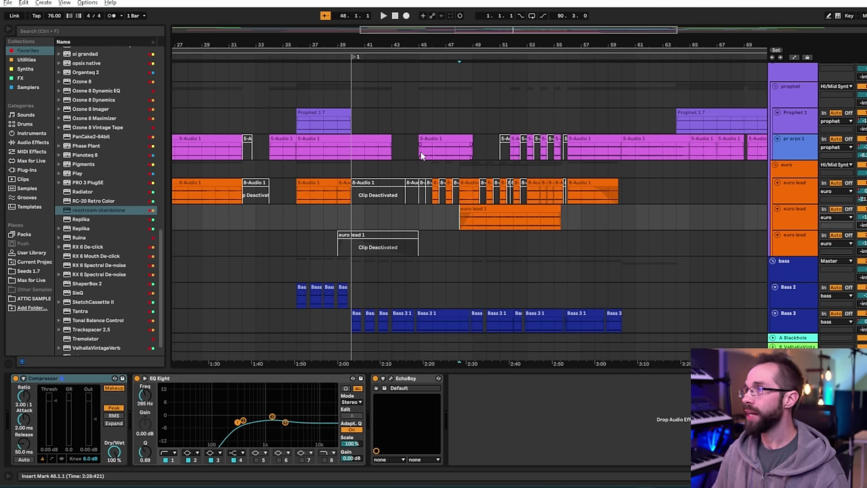
Play the euro lead section starting from bar 45.
left_click(421, 156)
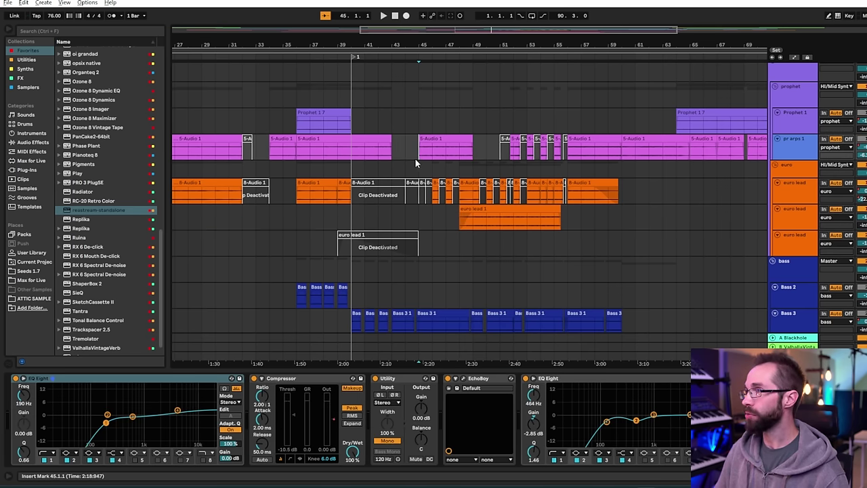
key("space")
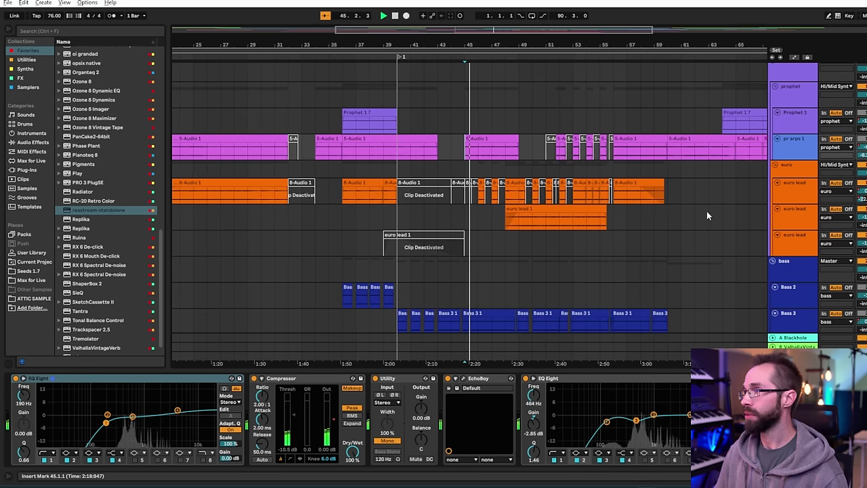